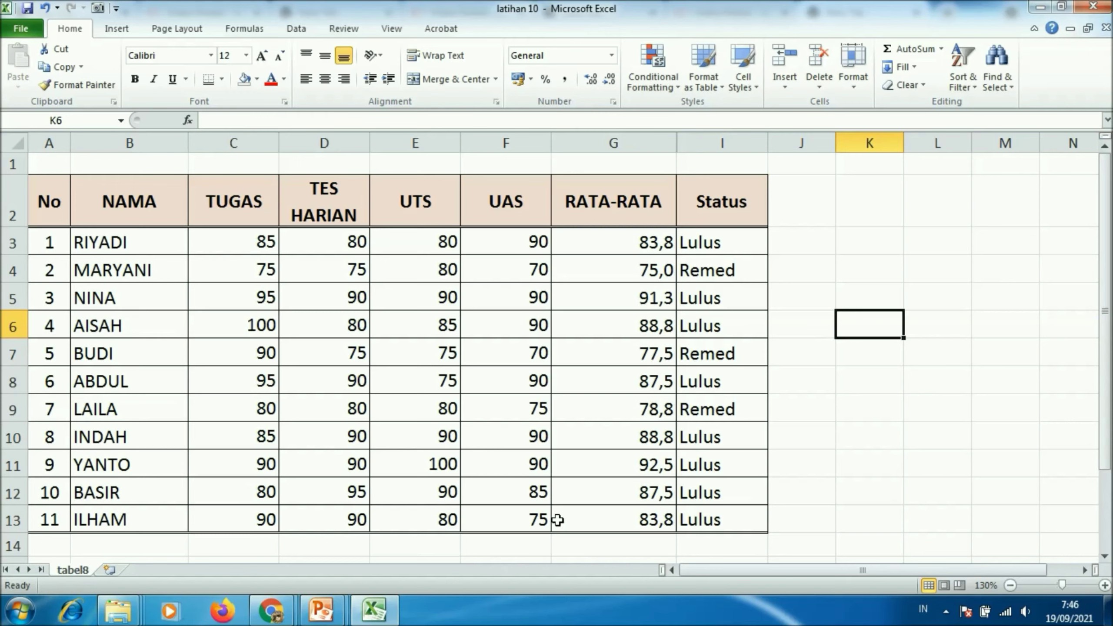
# Open the Sort settings for the student records in B3:I13 and treat the data as having no headers.
pyautogui.click(714, 243)
pyautogui.click(713, 275)
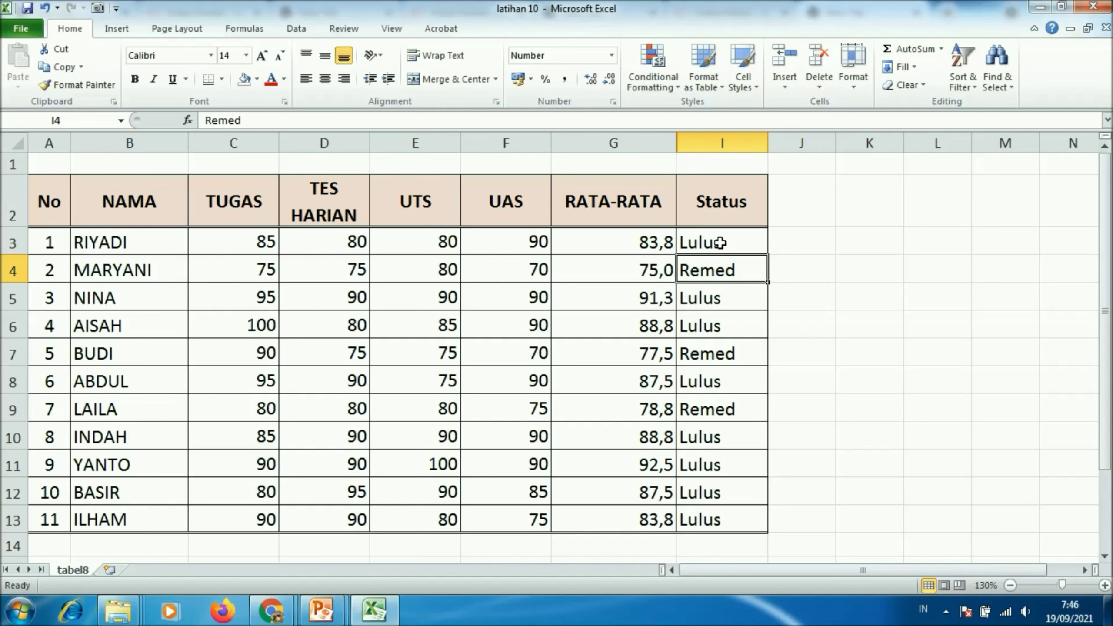
pyautogui.moveTo(720, 242); pyautogui.dragTo(144, 390)
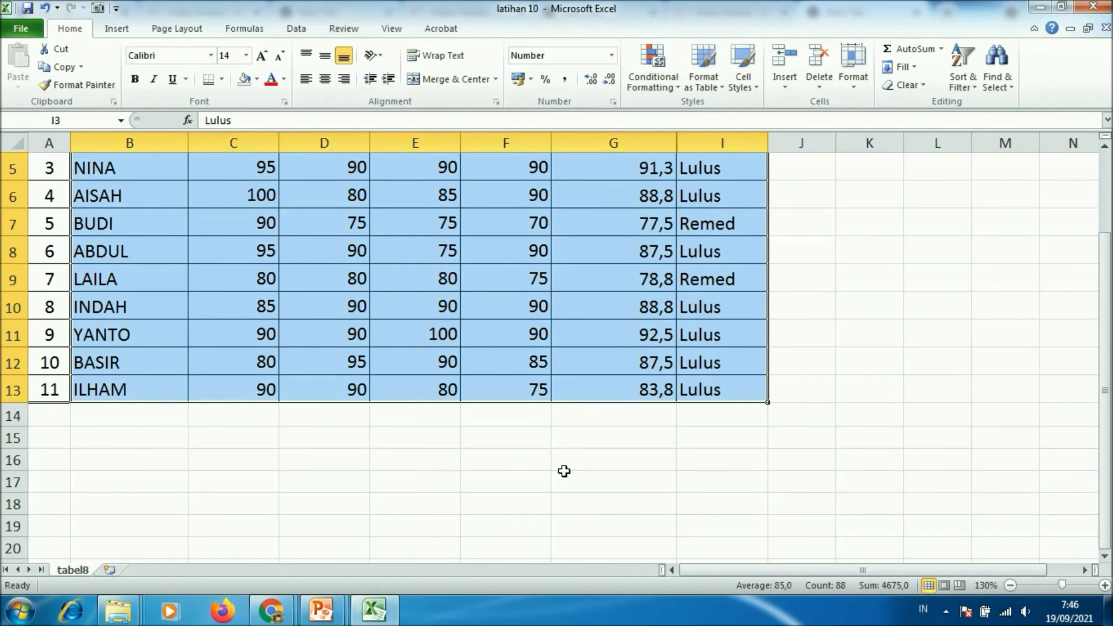
pyautogui.moveTo(1105, 368); pyautogui.dragTo(1097, 288)
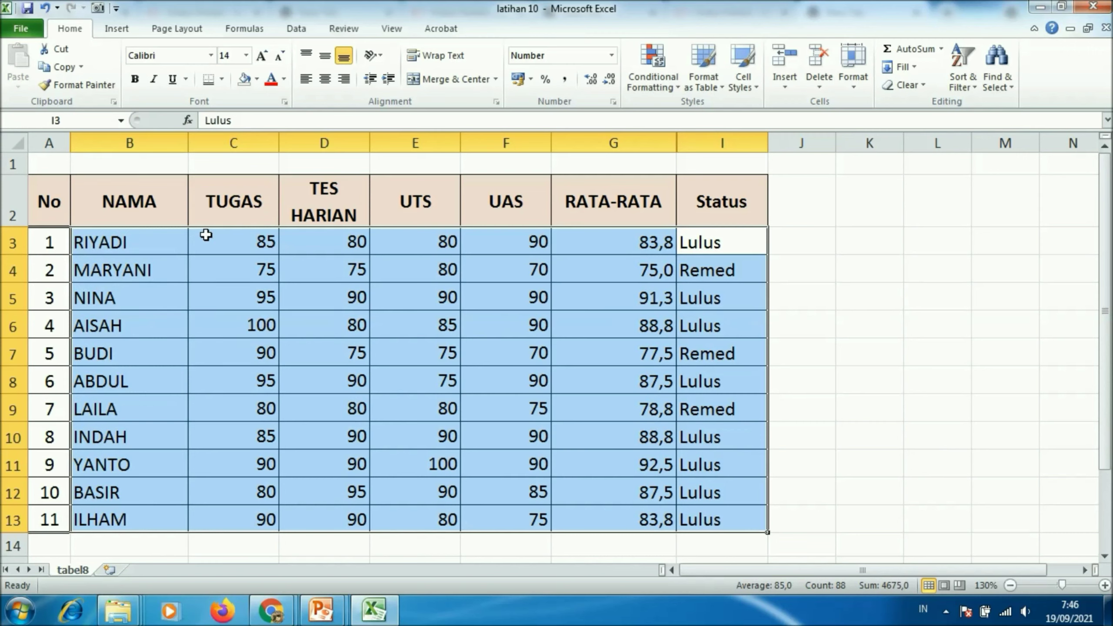
pyautogui.click(292, 31)
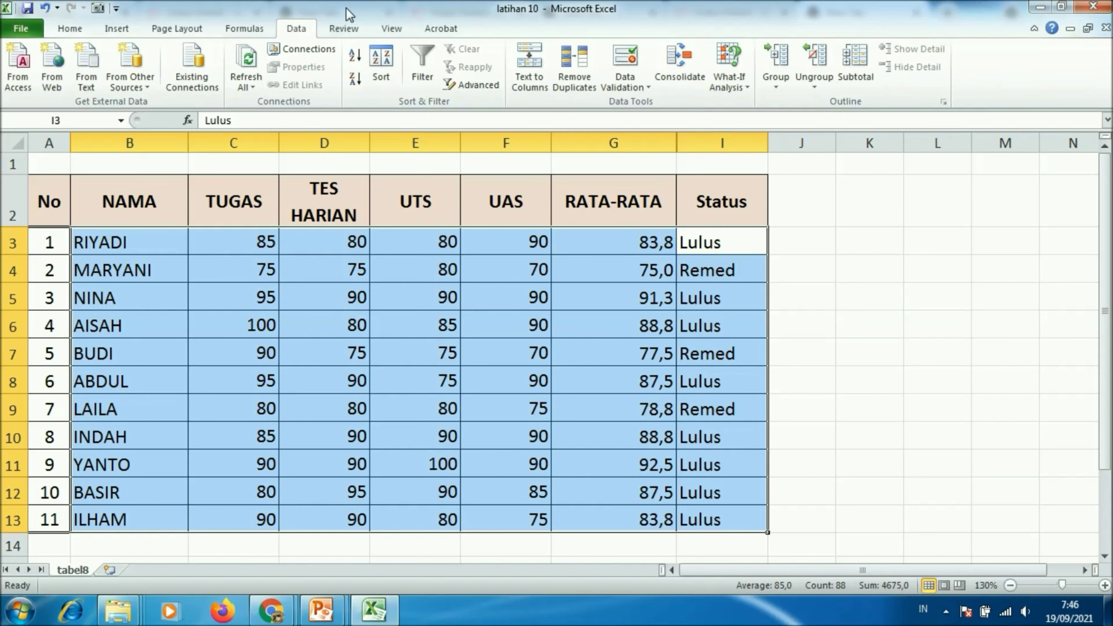
pyautogui.click(381, 57)
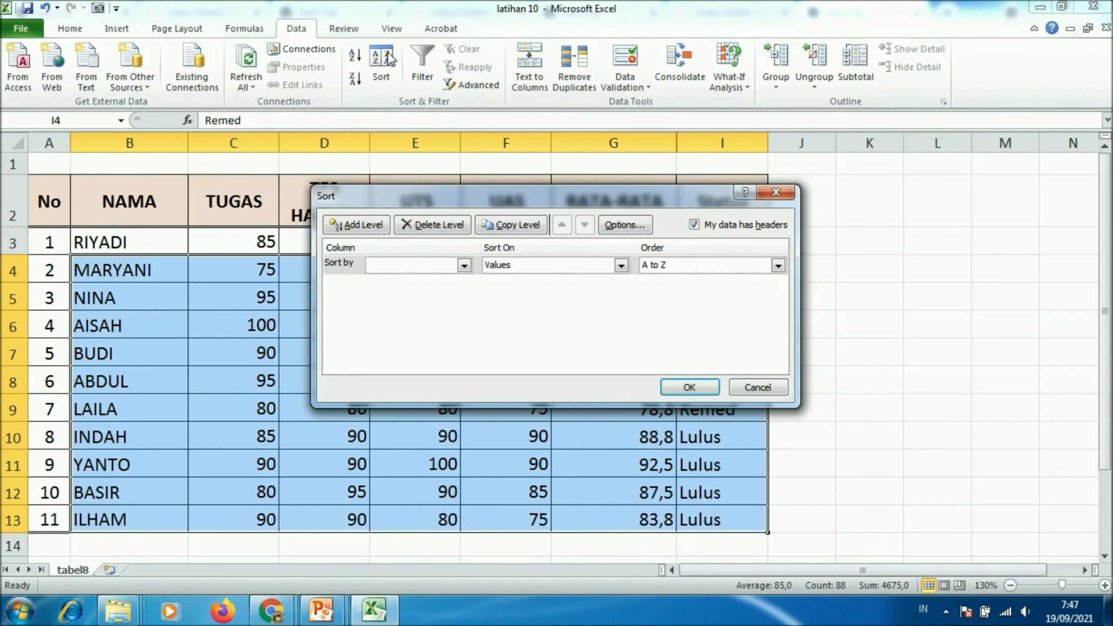
pyautogui.click(695, 236)
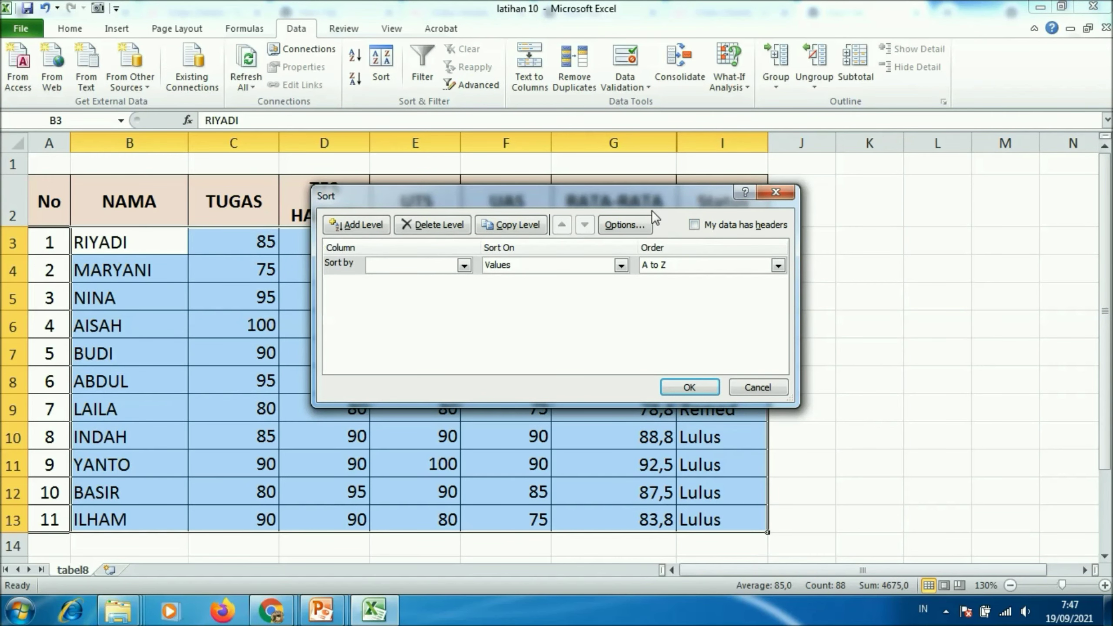
pyautogui.moveTo(646, 203); pyautogui.dragTo(670, 333)
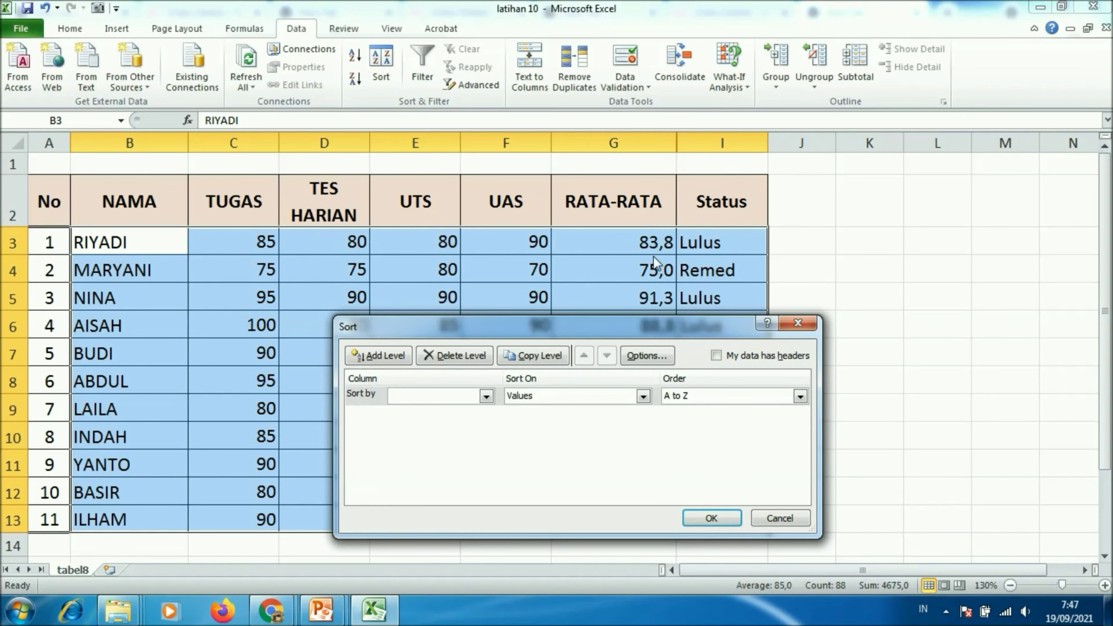
# Sort the selected records by the values in Column I in A to Z order.
pyautogui.click(485, 396)
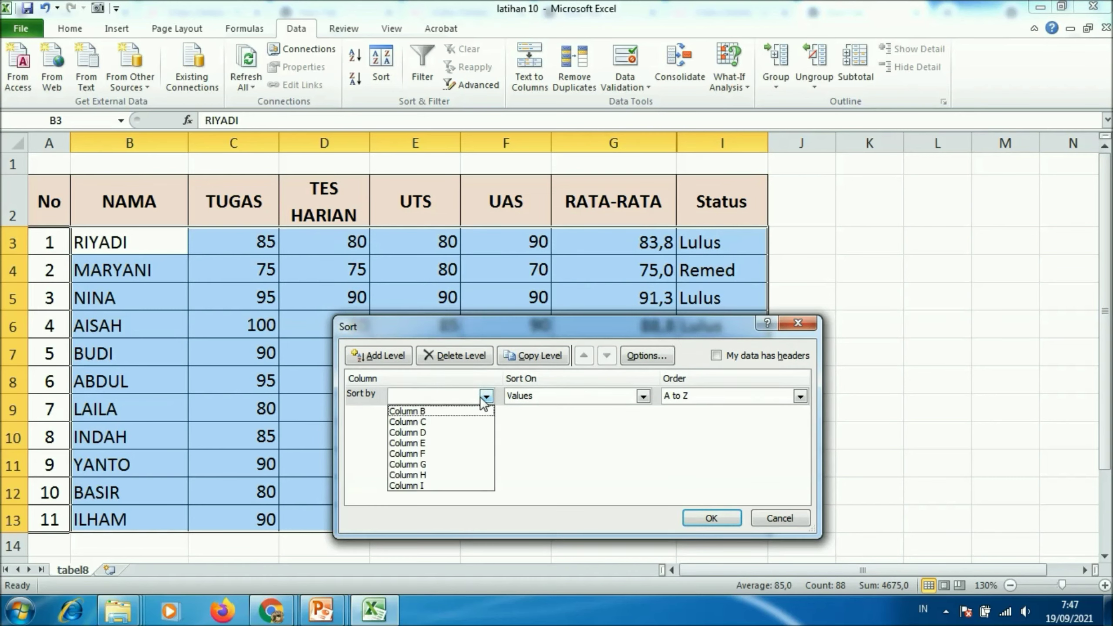
pyautogui.click(458, 483)
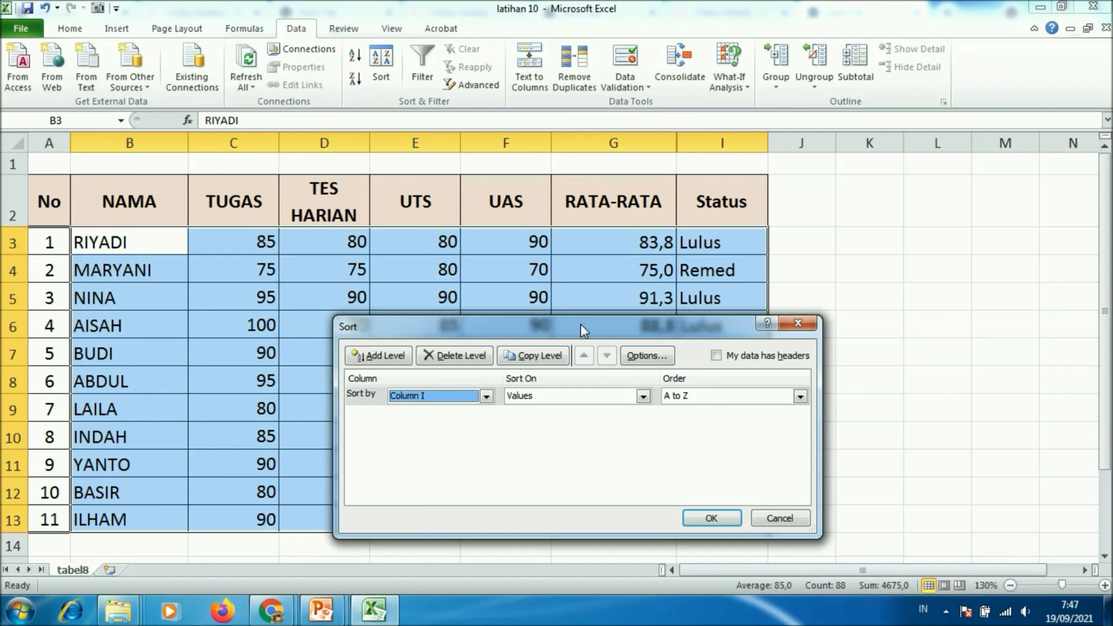
pyautogui.click(688, 397)
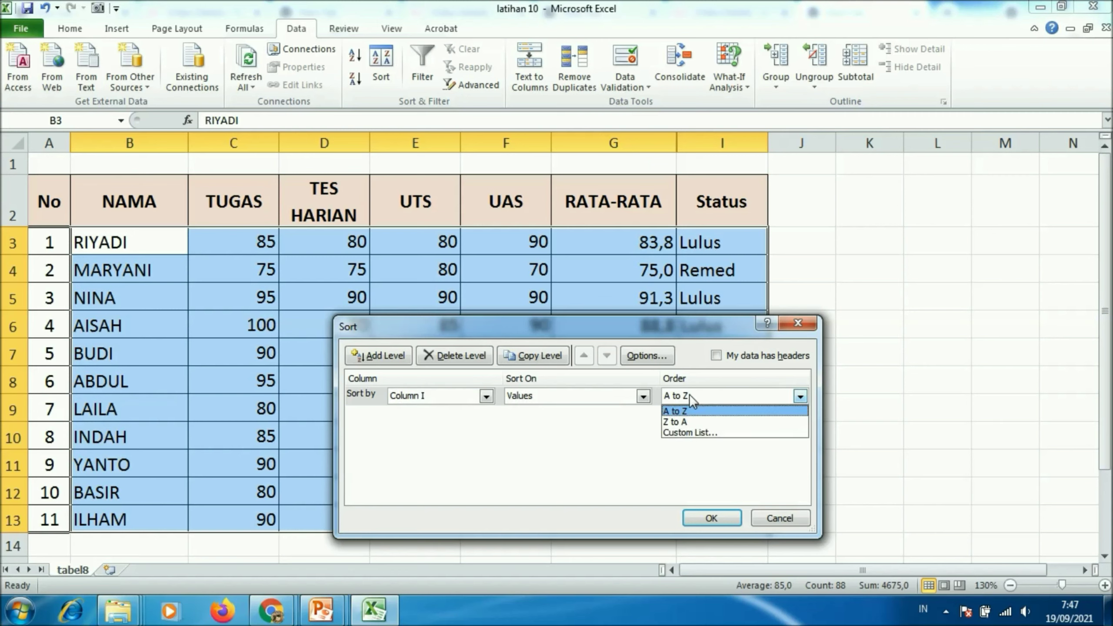
pyautogui.click(690, 411)
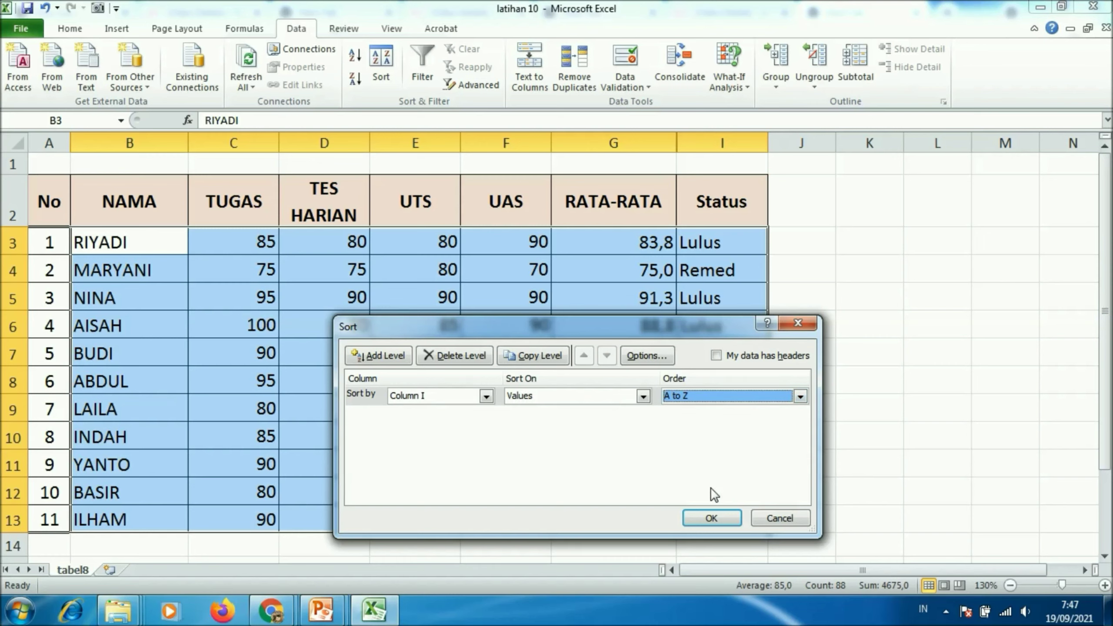
pyautogui.click(711, 519)
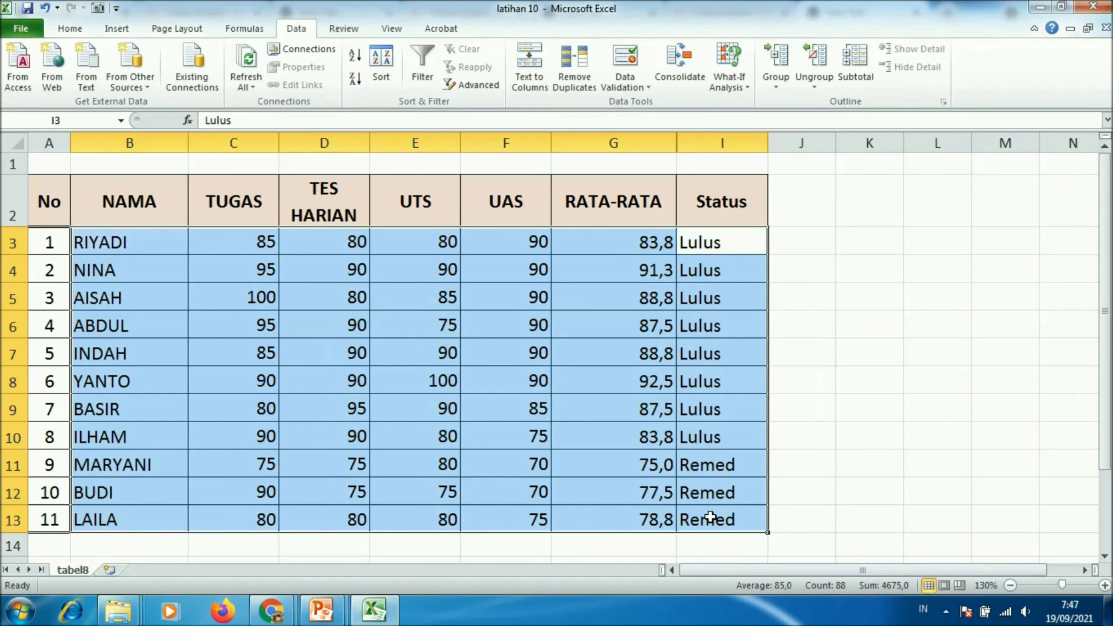
pyautogui.click(723, 244)
pyautogui.moveTo(723, 244); pyautogui.dragTo(723, 439)
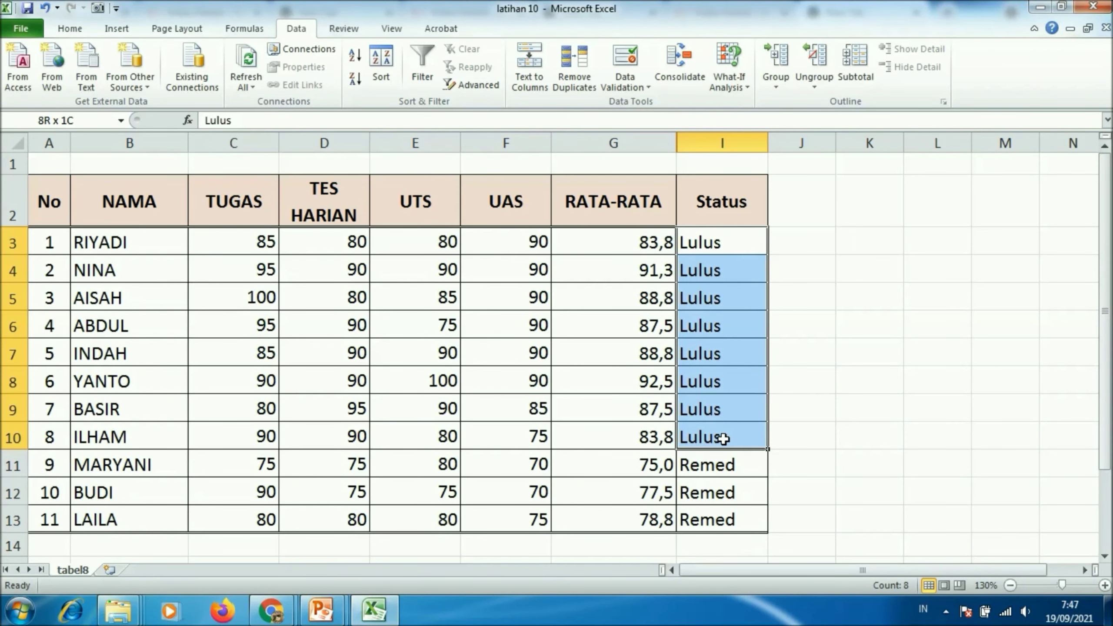
pyautogui.moveTo(722, 439); pyautogui.dragTo(55, 446)
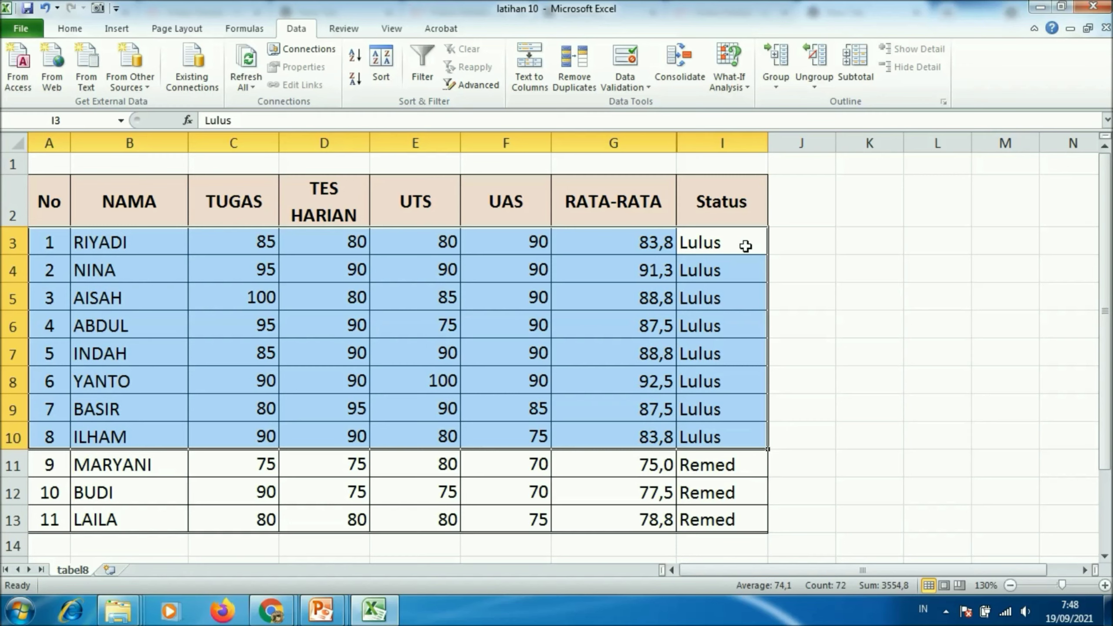
pyautogui.moveTo(155, 242); pyautogui.dragTo(164, 433)
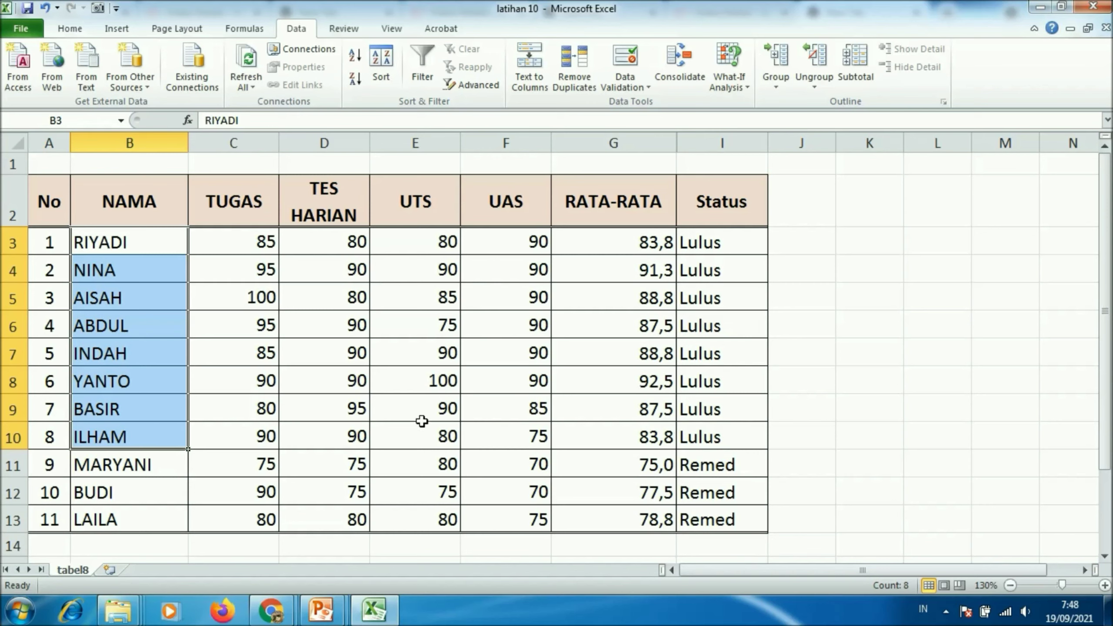
# Sort the Lulus records in B3:I10 by Column I, adding a second level on Column B, both A to Z.
pyautogui.moveTo(698, 239); pyautogui.dragTo(173, 435)
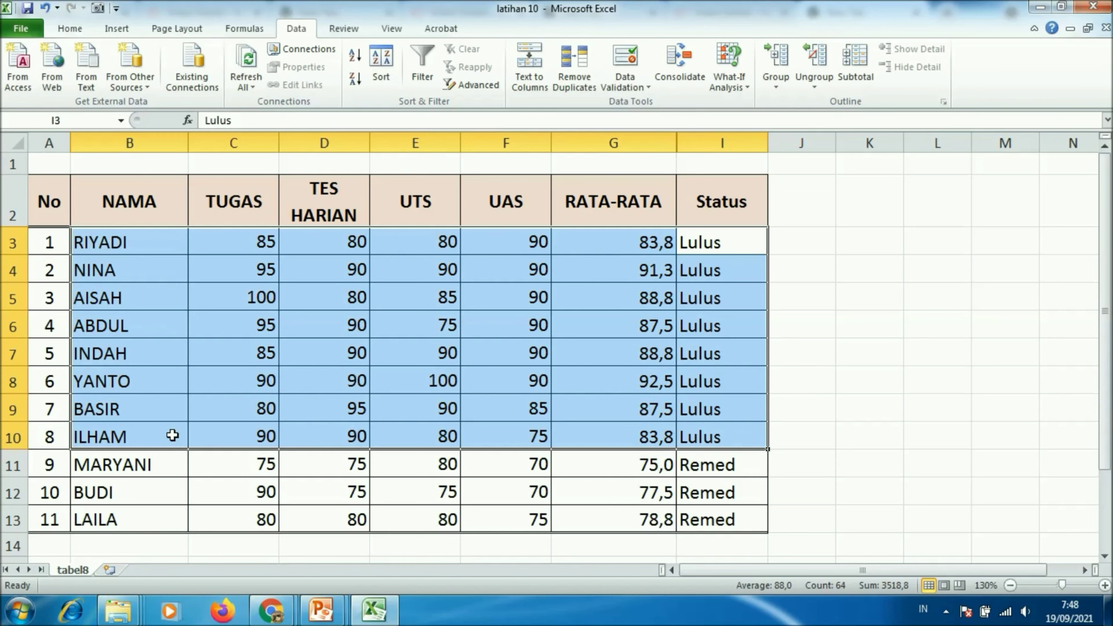
pyautogui.click(378, 61)
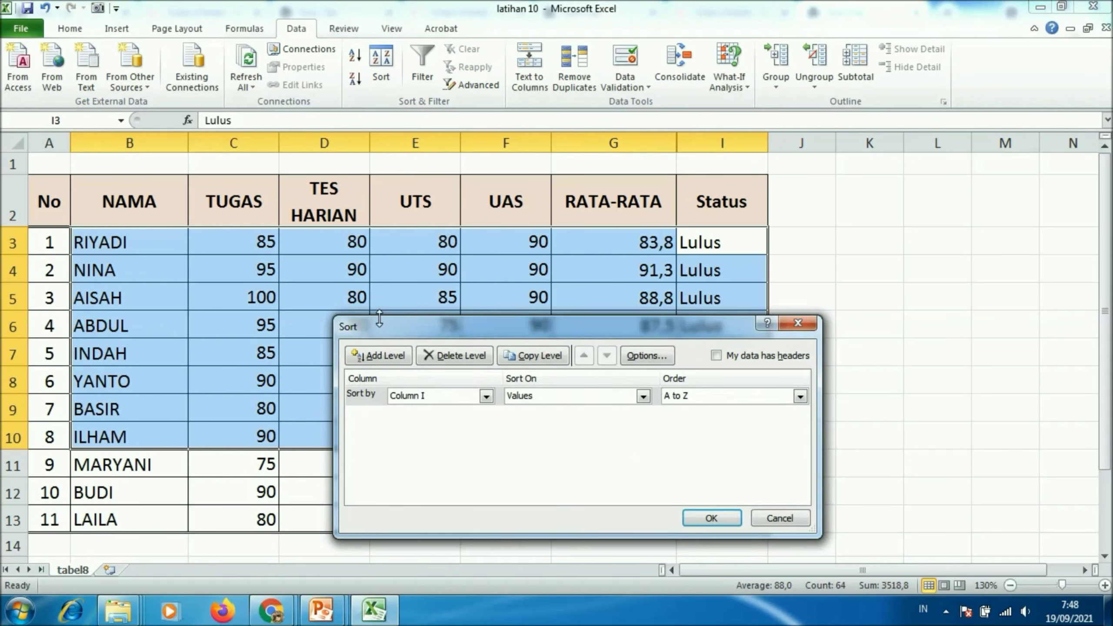
pyautogui.click(384, 356)
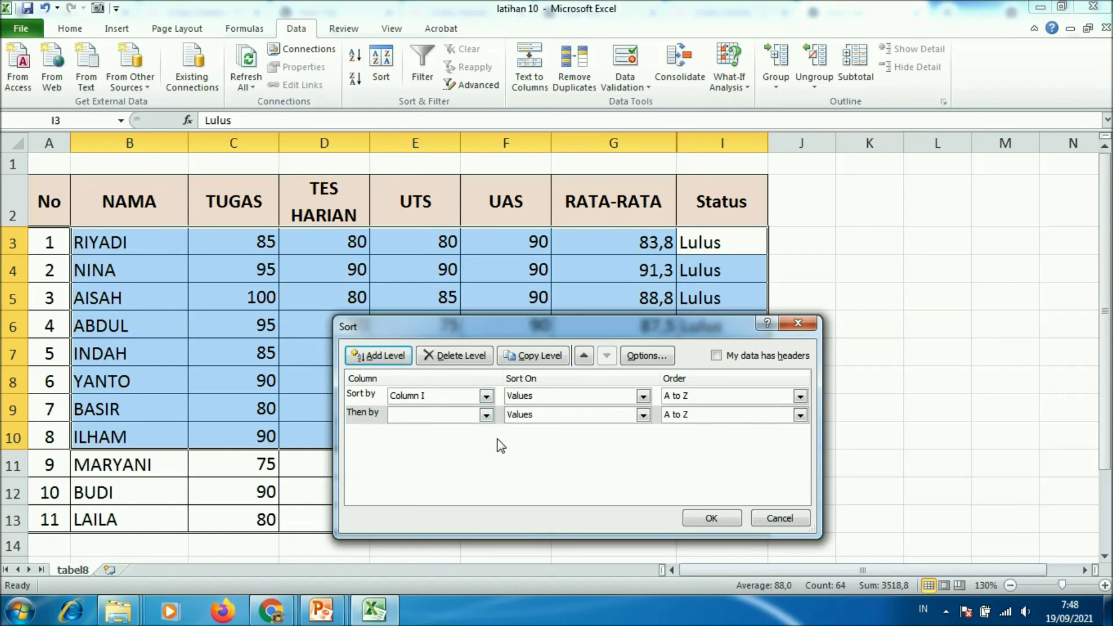
pyautogui.click(486, 416)
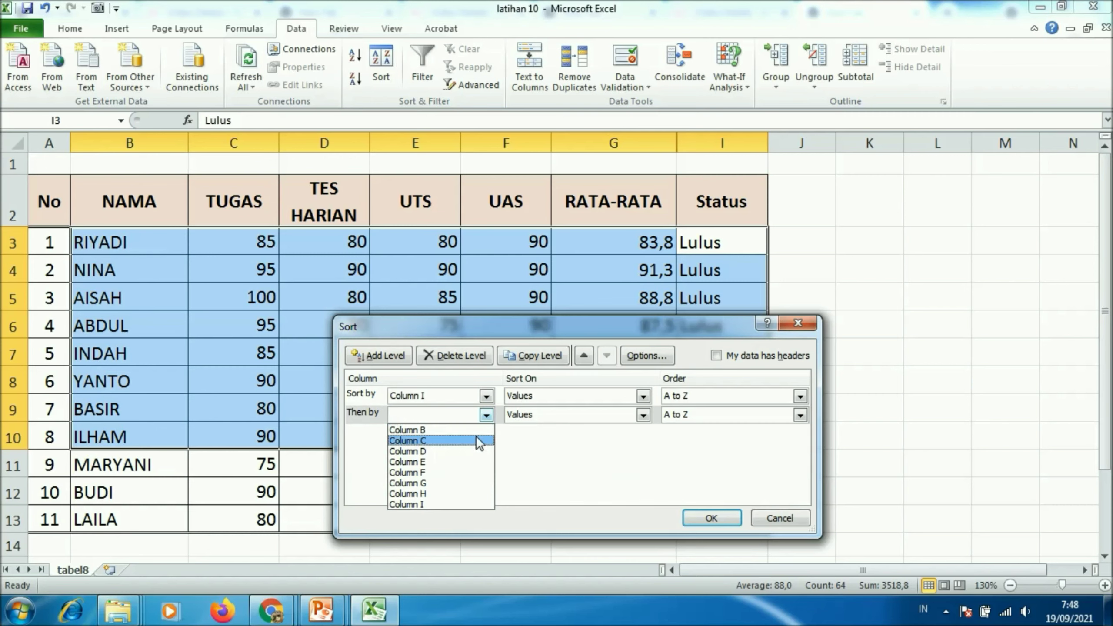
pyautogui.click(474, 432)
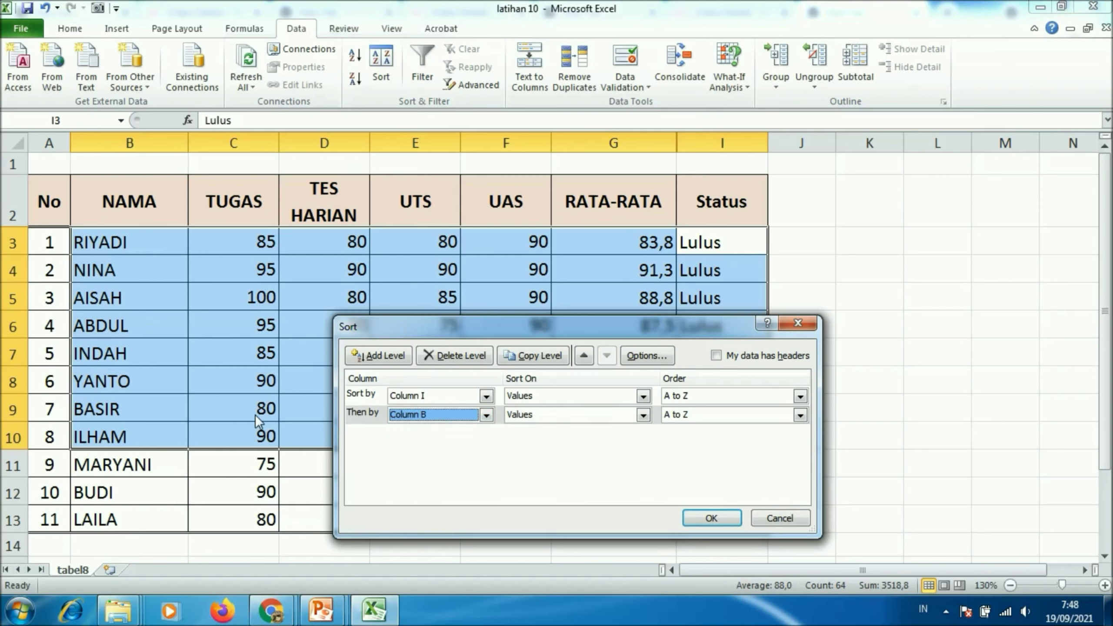
pyautogui.click(717, 515)
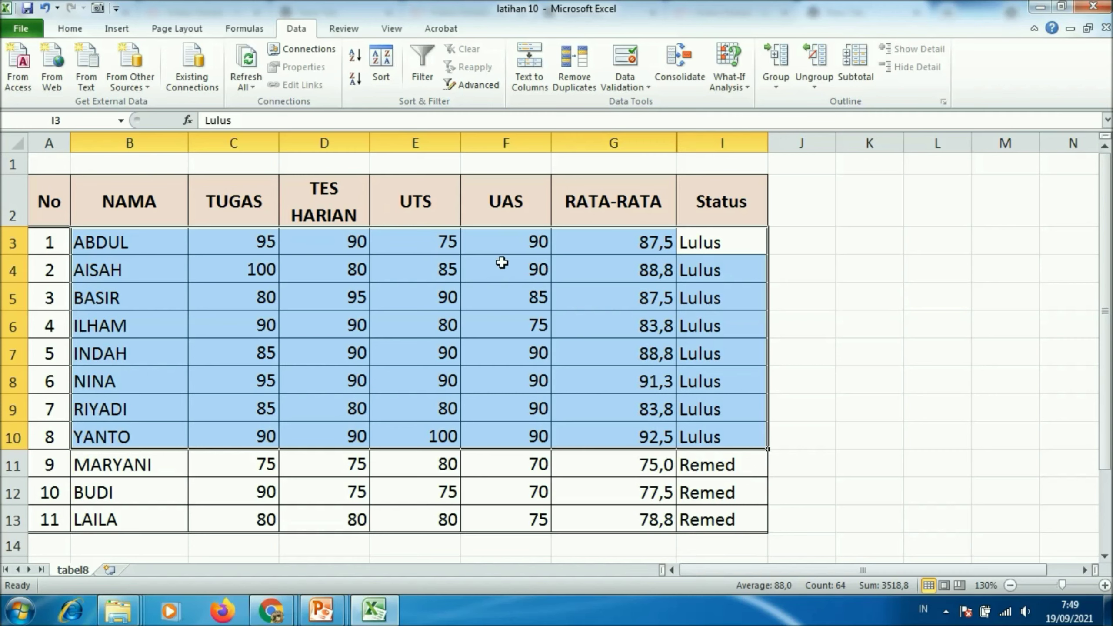
# Re-sort B3:I10 with an added level on Column G, Largest to Smallest, between the Column I and Column B levels.
pyautogui.click(391, 63)
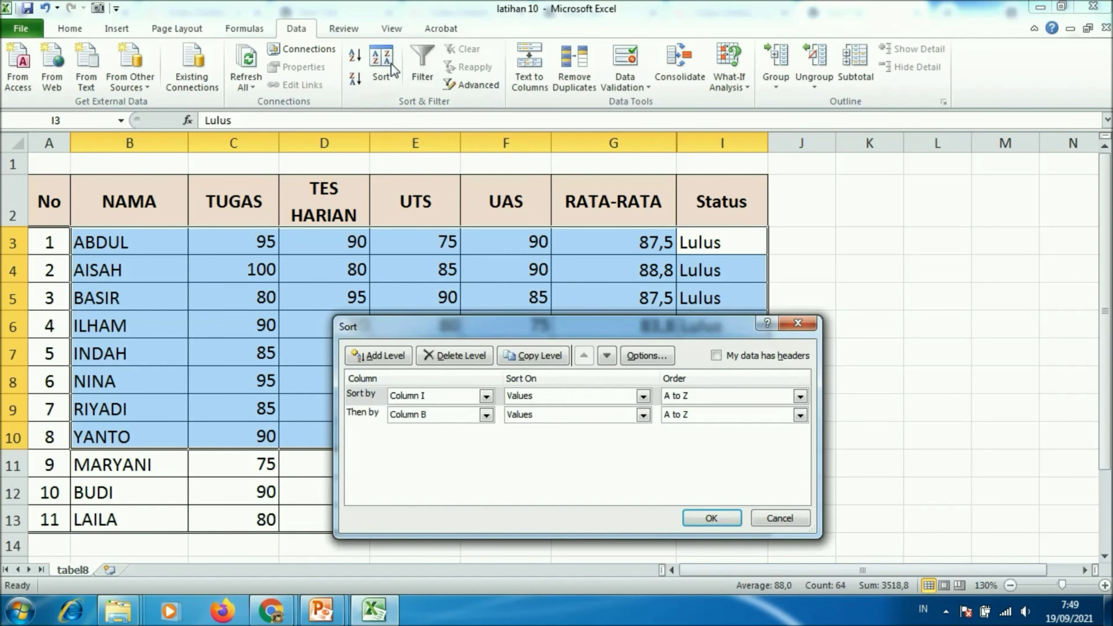
pyautogui.click(382, 356)
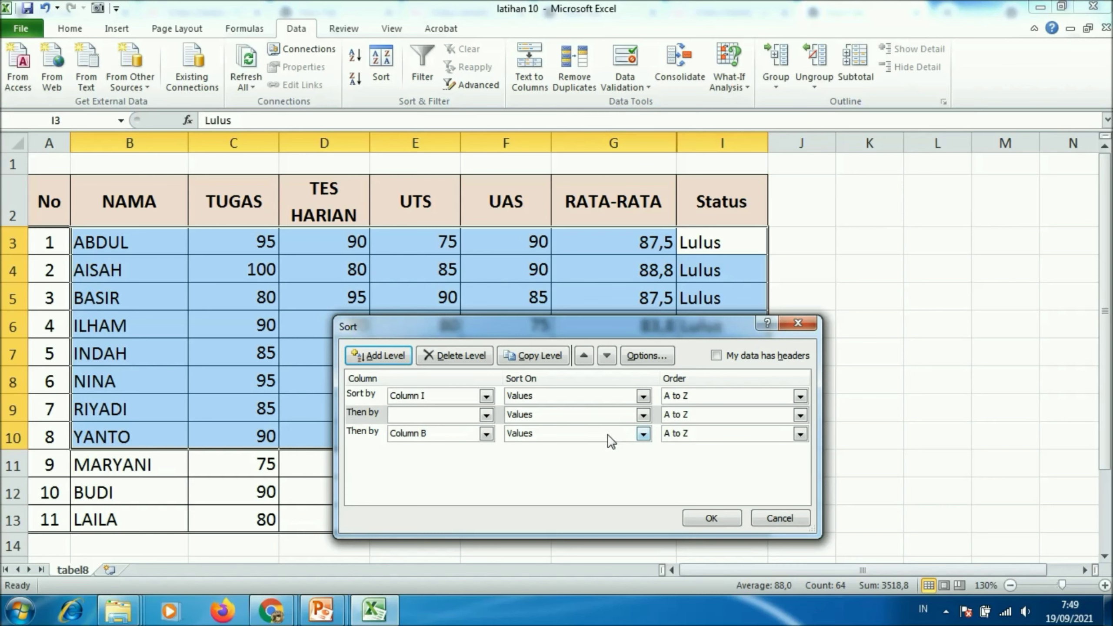
pyautogui.click(486, 415)
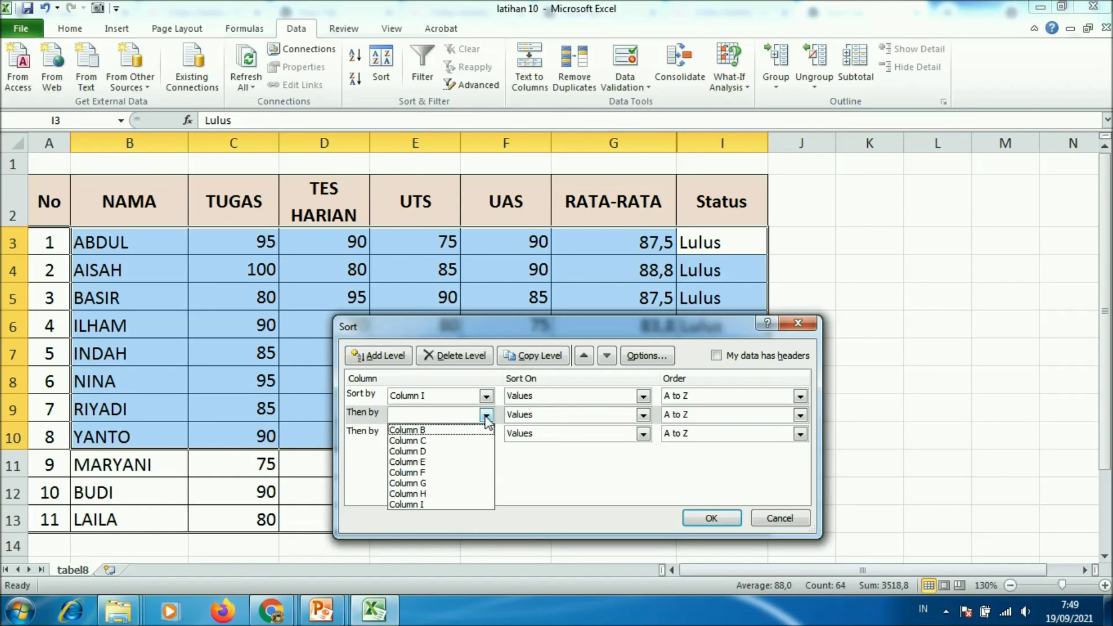
pyautogui.click(462, 482)
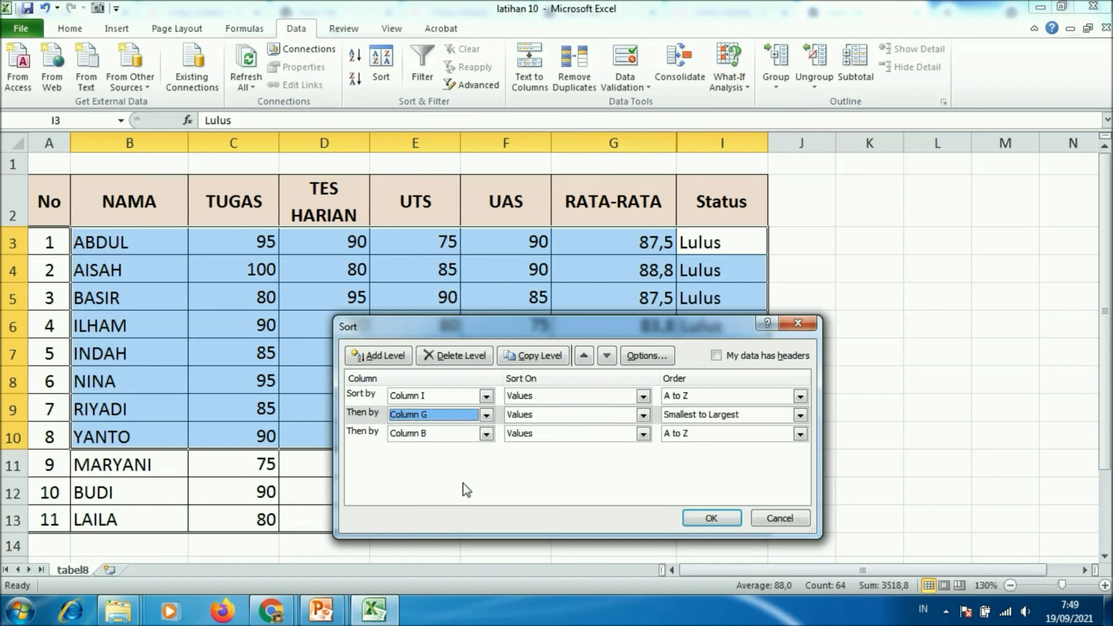
pyautogui.click(687, 414)
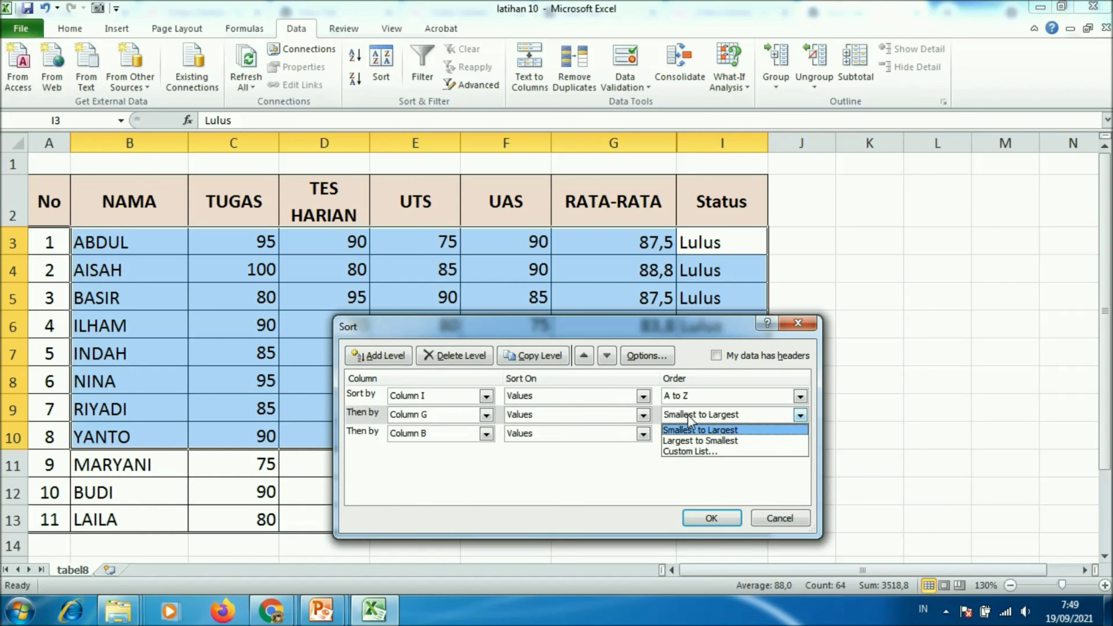
pyautogui.click(691, 439)
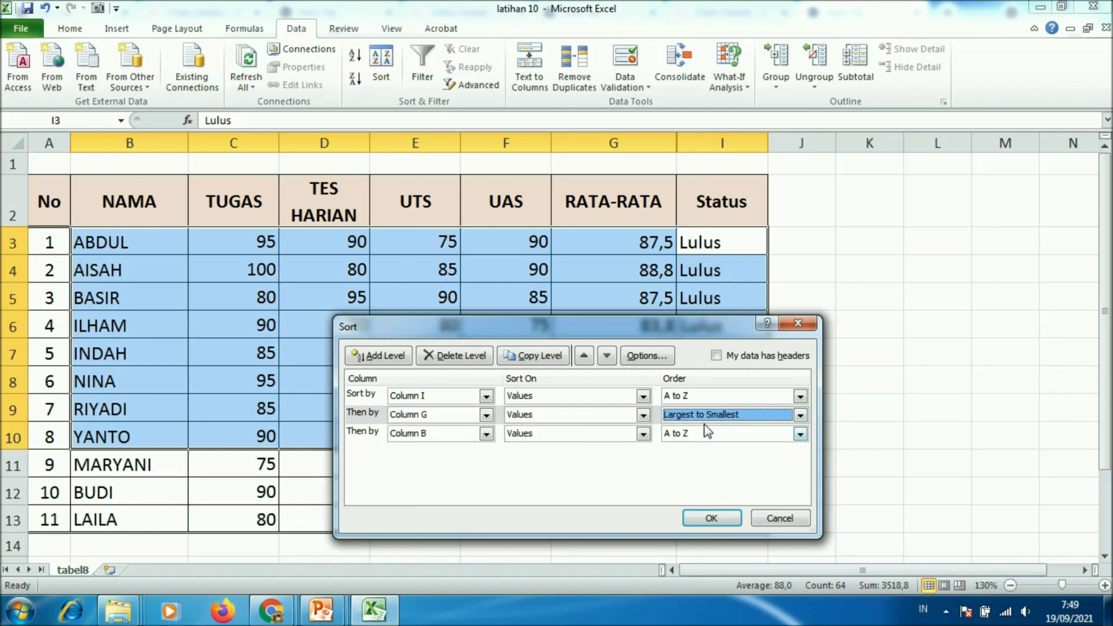
pyautogui.click(710, 518)
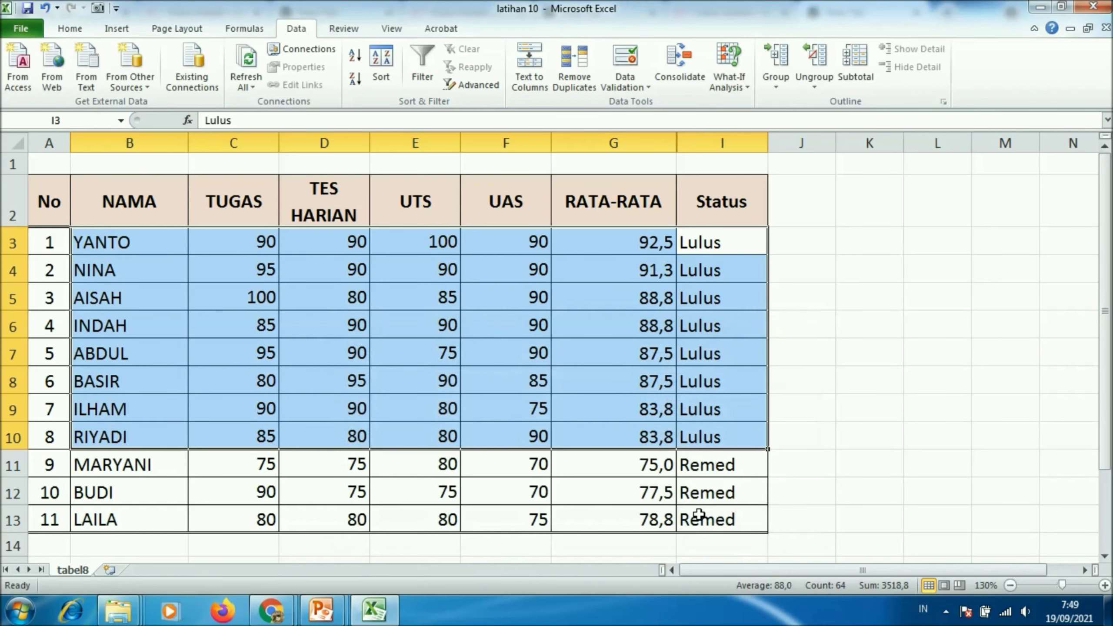
pyautogui.click(660, 241)
pyautogui.moveTo(661, 241); pyautogui.dragTo(667, 444)
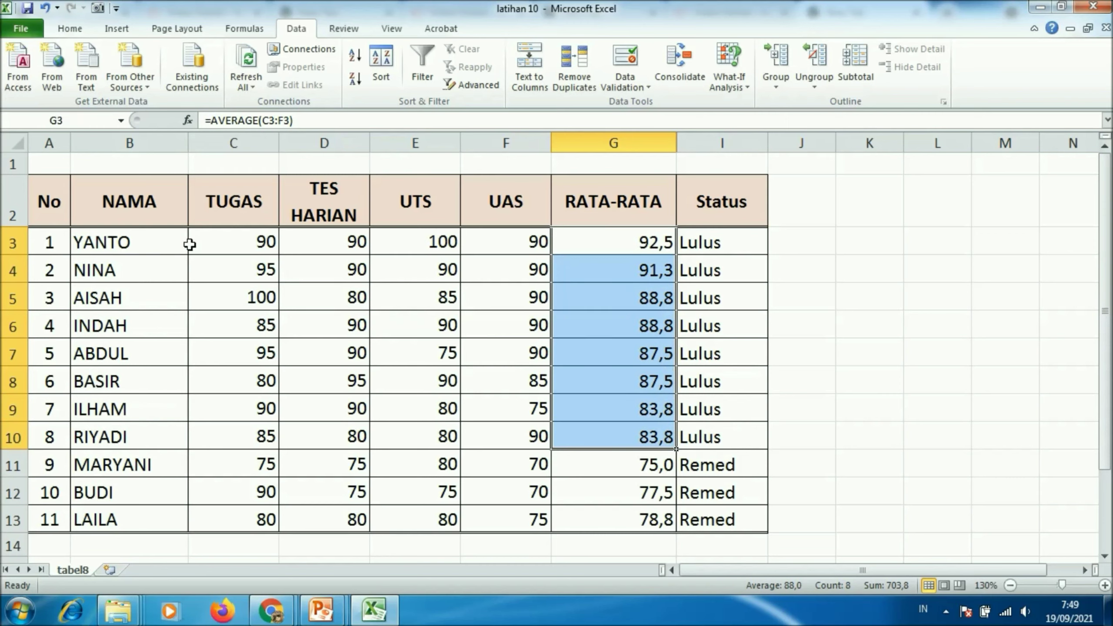
pyautogui.moveTo(162, 242); pyautogui.dragTo(579, 266)
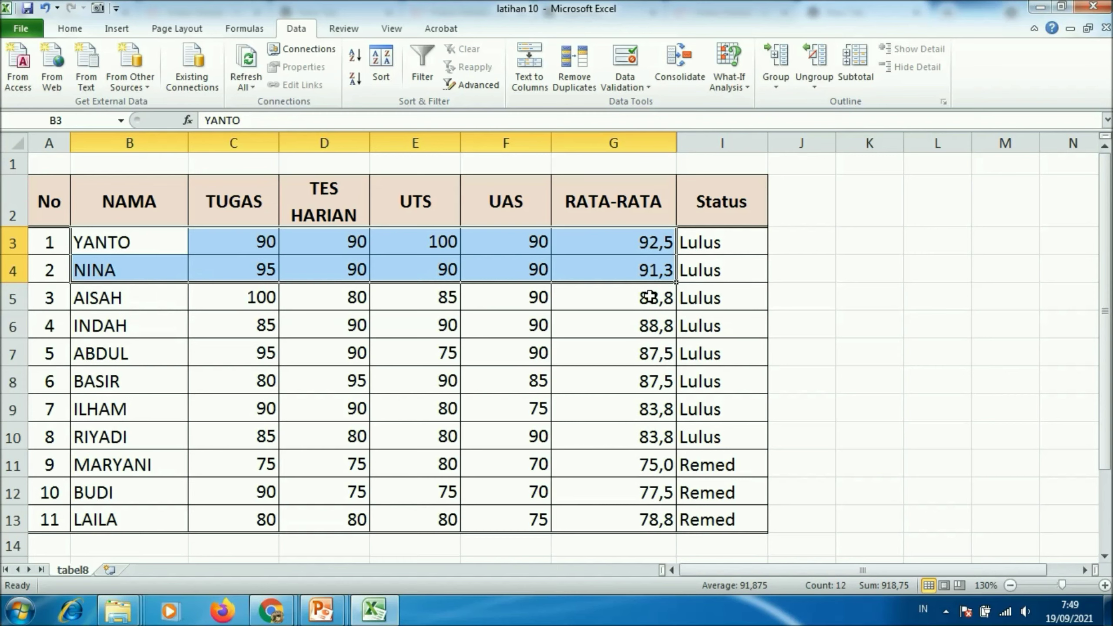
pyautogui.moveTo(650, 298); pyautogui.dragTo(247, 289)
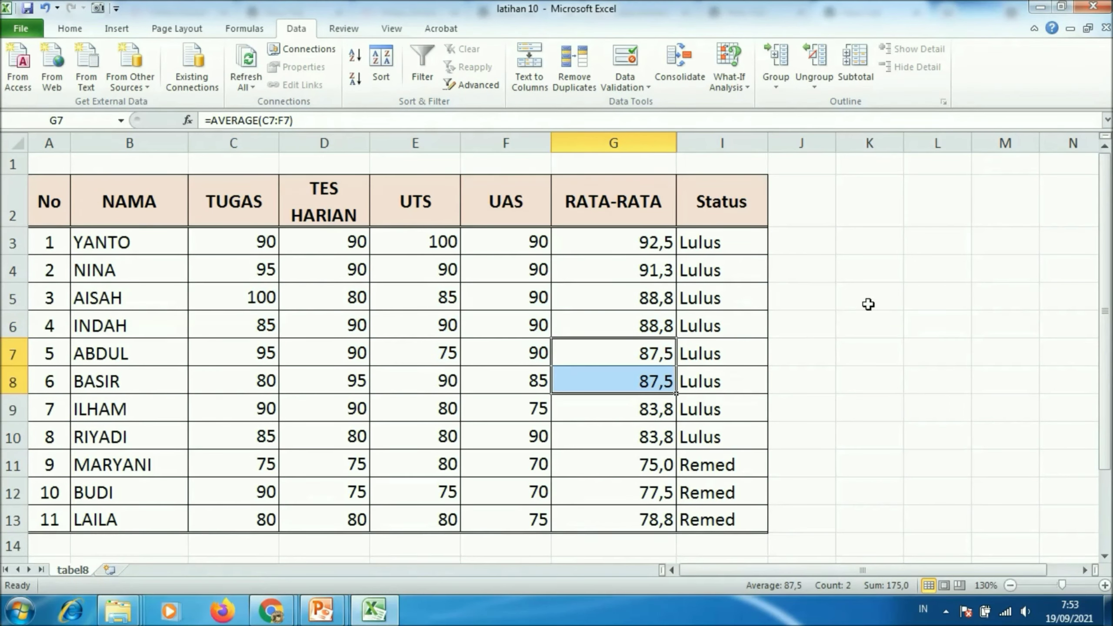
pyautogui.click(856, 334)
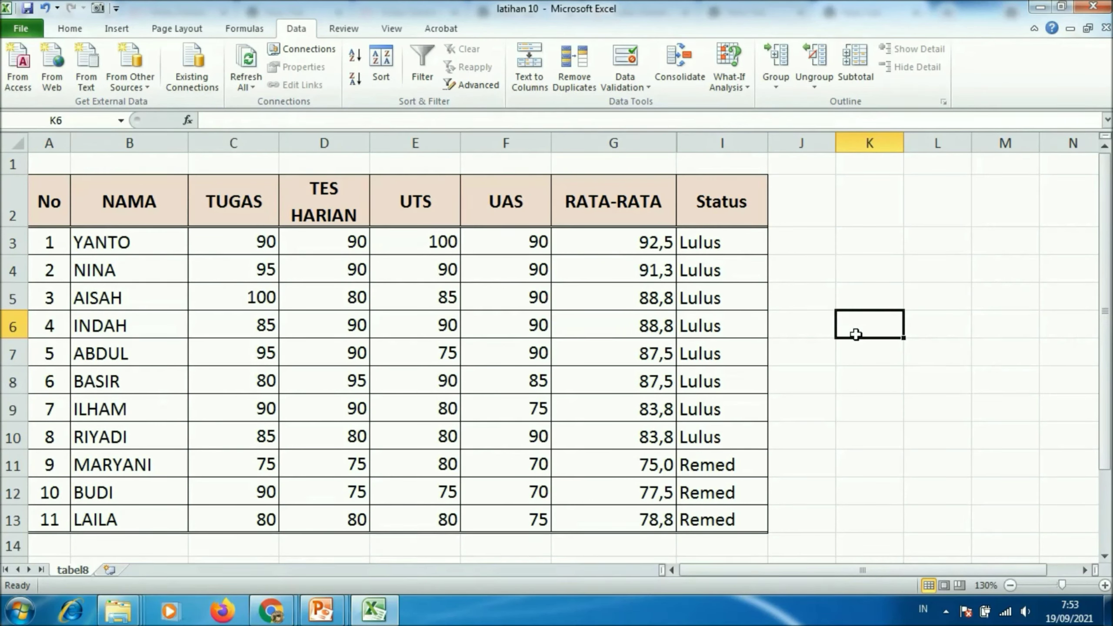
# Open the Sort settings for B3:I10 again and check the columns offered for the first sort level.
pyautogui.moveTo(741, 243); pyautogui.dragTo(177, 433)
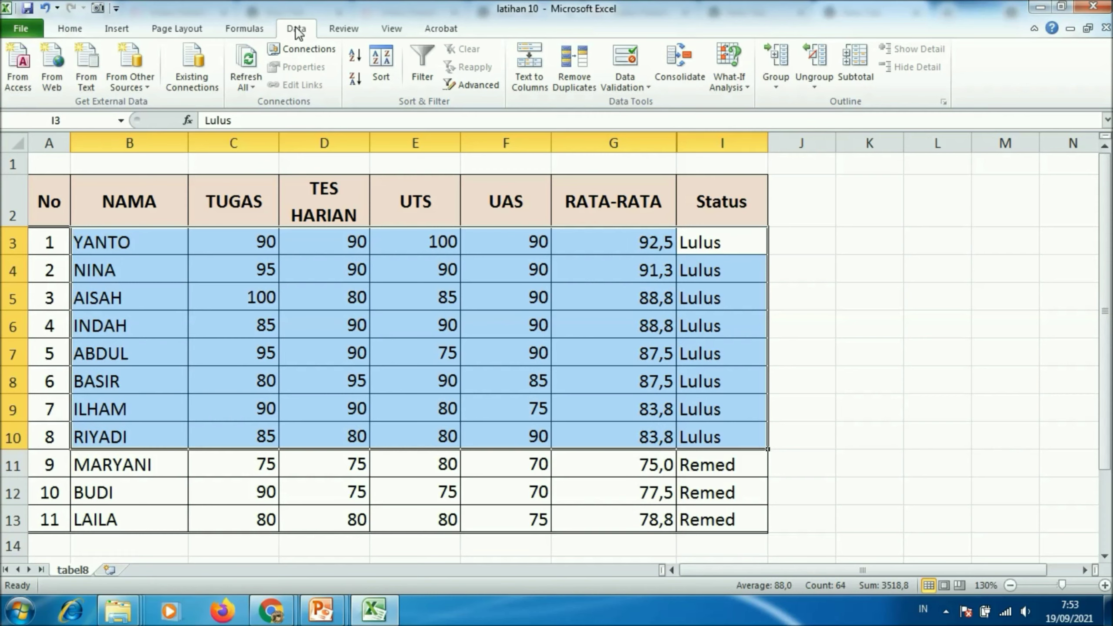
pyautogui.click(377, 61)
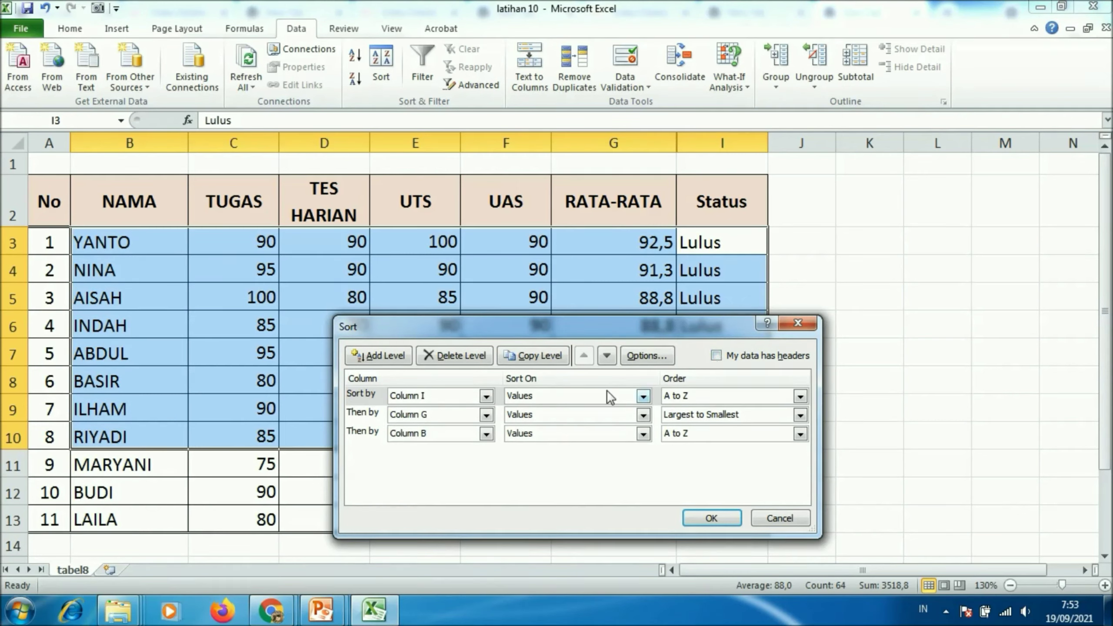
pyautogui.click(486, 397)
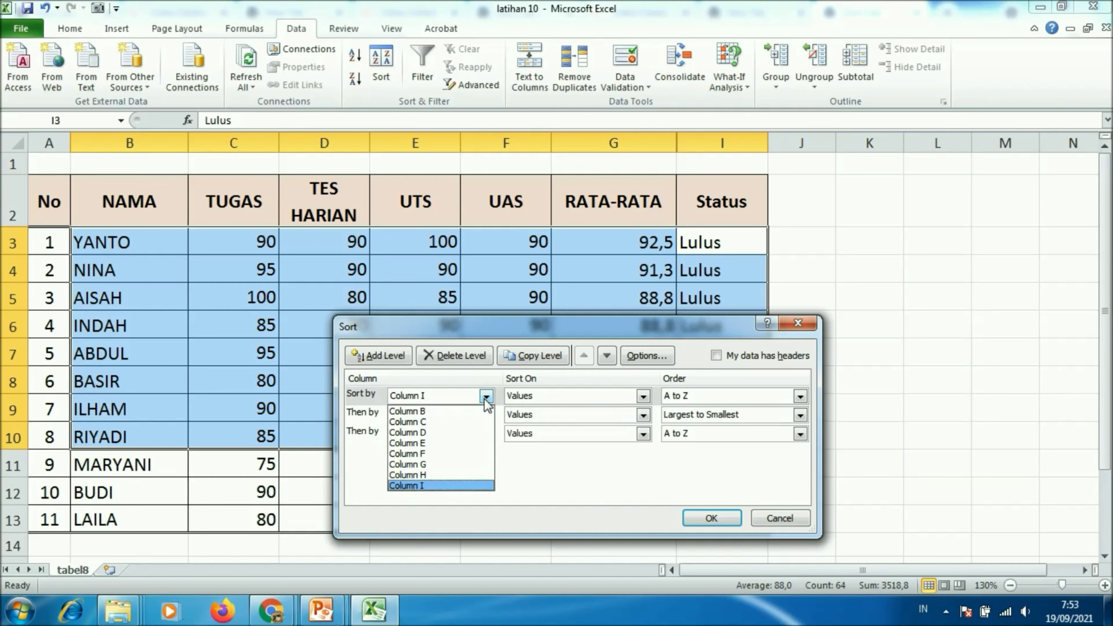
pyautogui.click(485, 396)
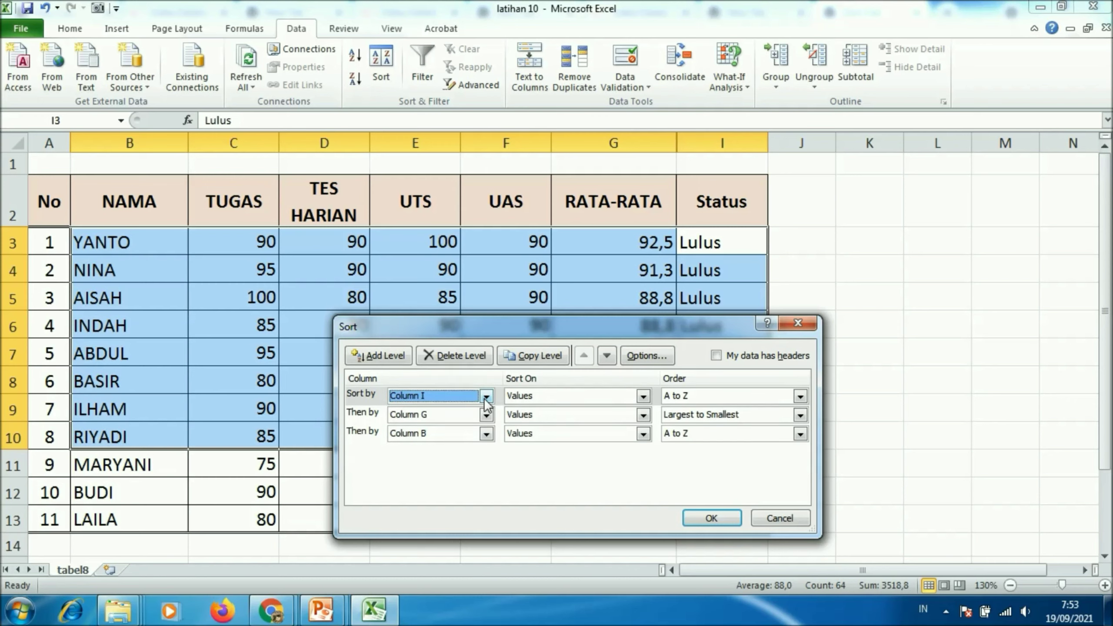